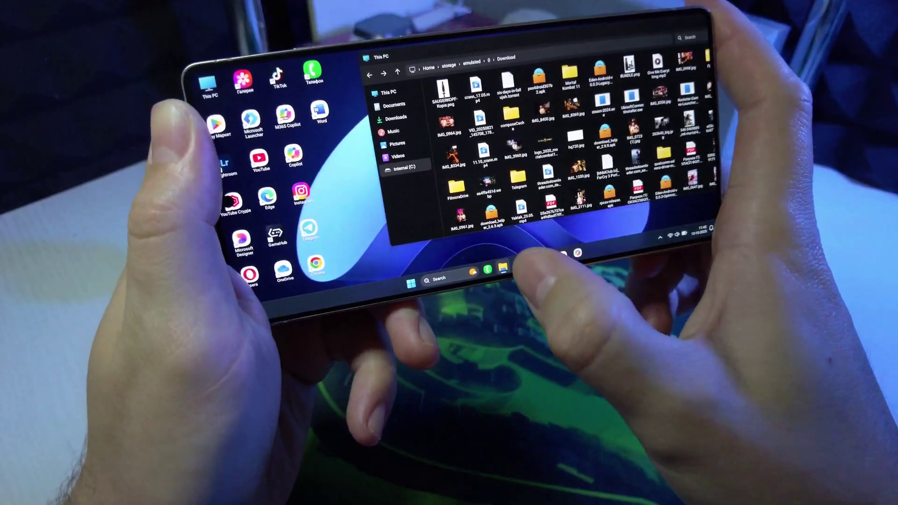
Open the launcher's Settings from the taskbar icon to reach the System page
{"action": "left_click", "coordinate": [524, 269]}
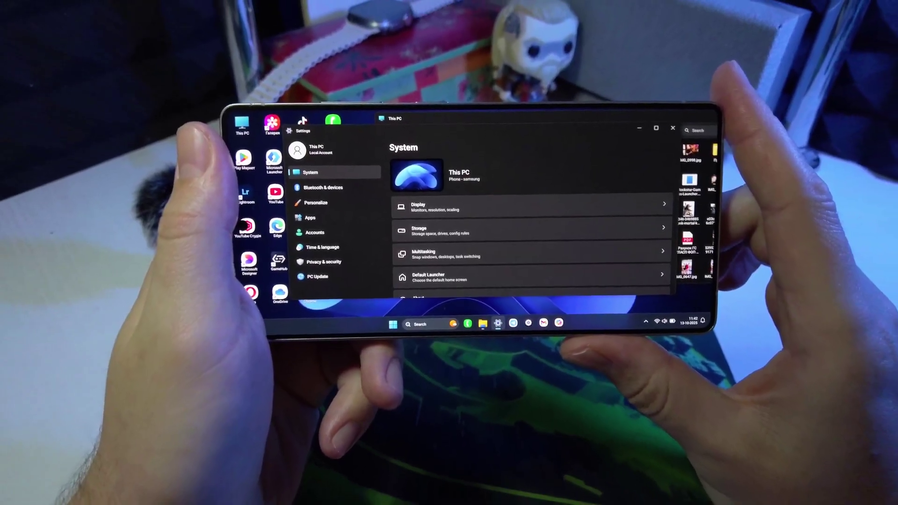
{"action": "scroll", "coordinate": [596, 231], "scroll_direction": "down", "scroll_amount": 3}
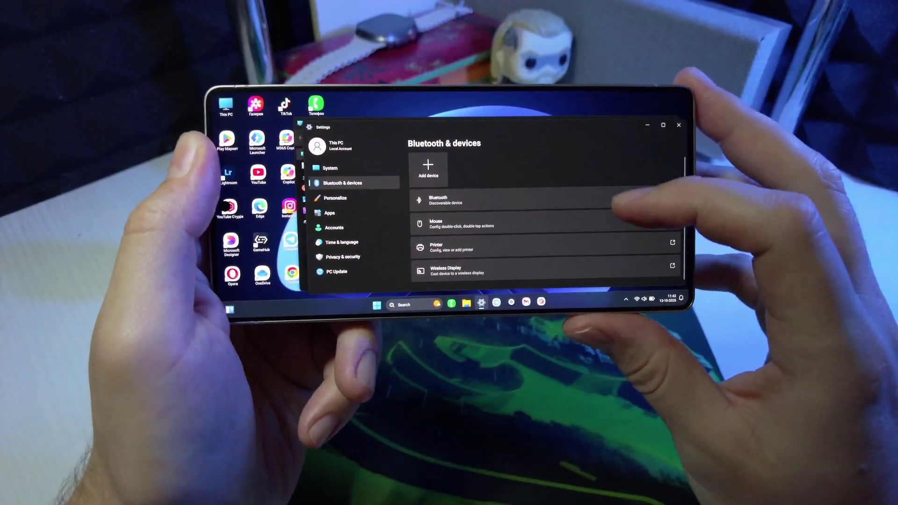
Browse the Personalize and Apps settings, view Installed Apps, then check for launcher updates
{"action": "left_click", "coordinate": [335, 197]}
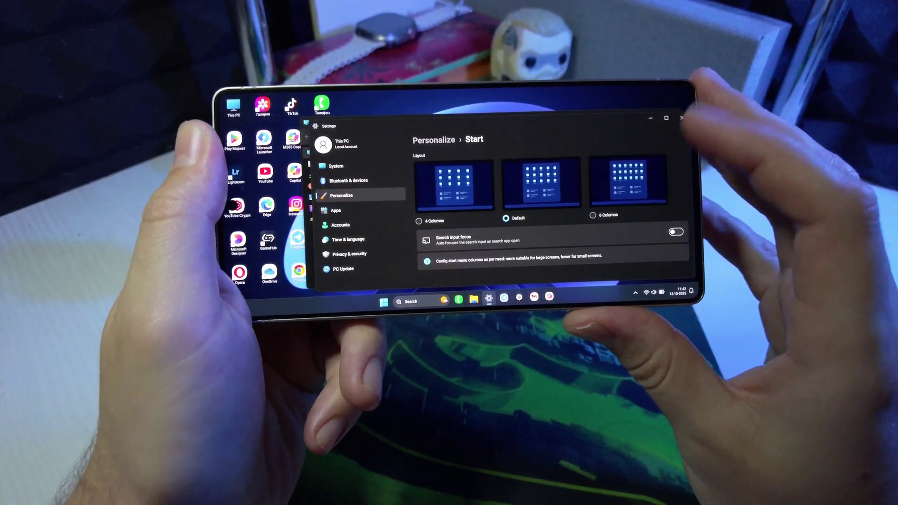
{"action": "left_click", "coordinate": [334, 209]}
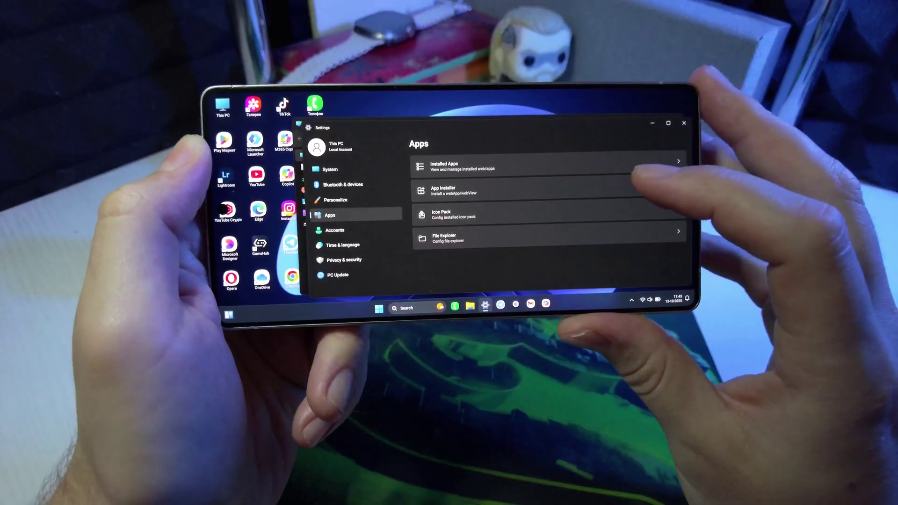
{"action": "left_click", "coordinate": [626, 166]}
{"action": "key", "text": "Escape"}
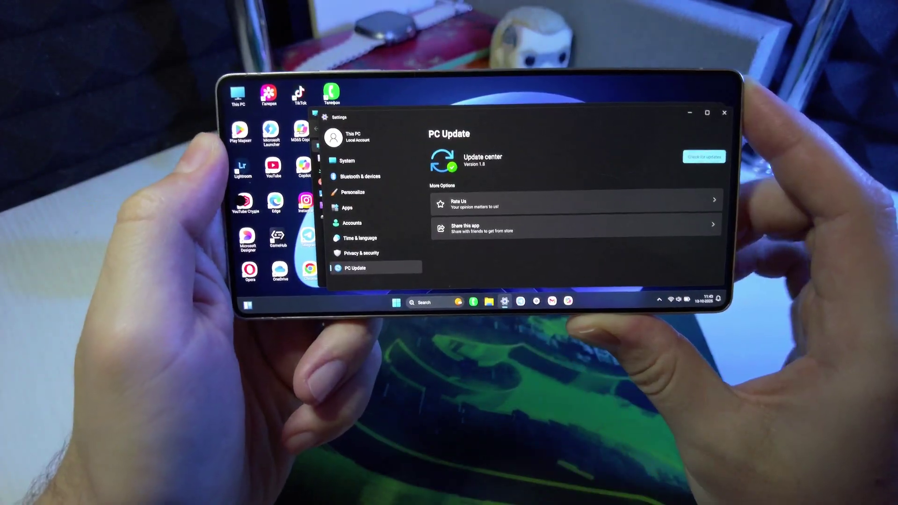
{"action": "left_click", "coordinate": [704, 156]}
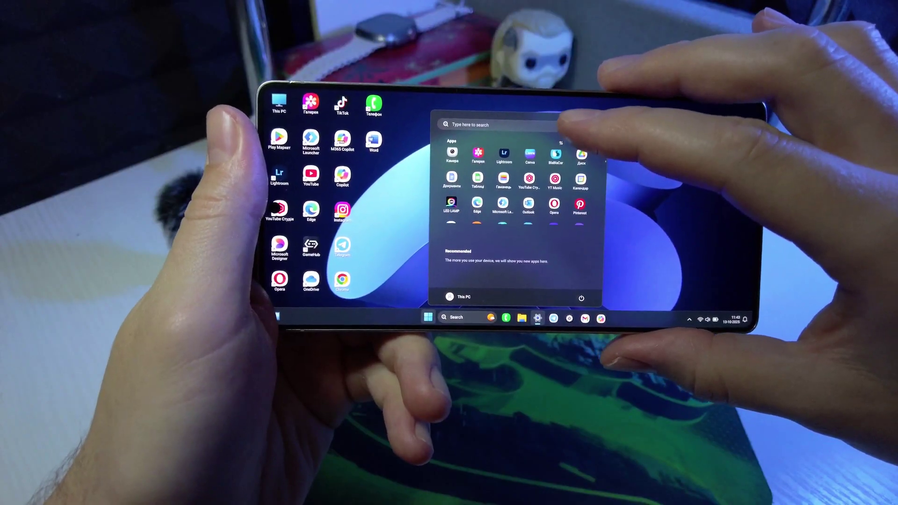
{"action": "scroll", "coordinate": [492, 175], "scroll_direction": "down", "scroll_amount": 3}
{"action": "scroll", "coordinate": [492, 197], "scroll_direction": "up", "scroll_amount": 3}
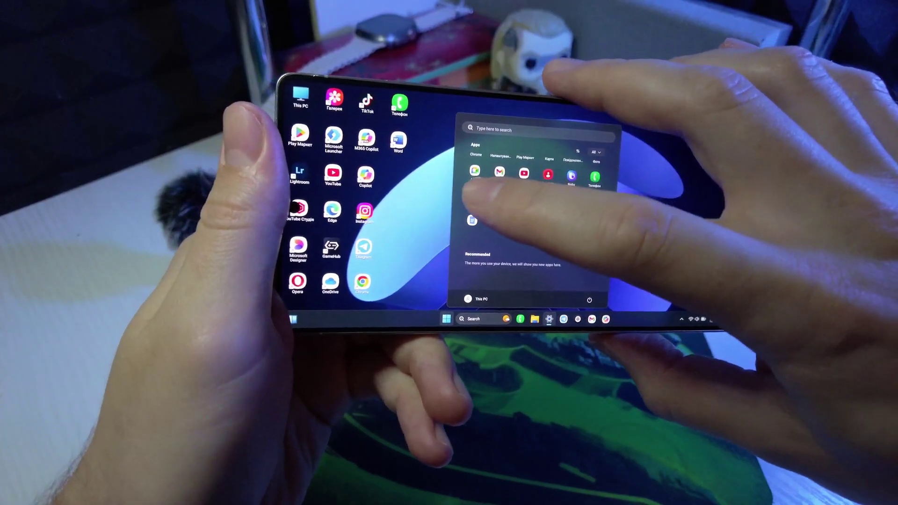
Bring up a Start menu app's long-press options menu, then dismiss it
{"action": "right_click", "coordinate": [469, 200]}
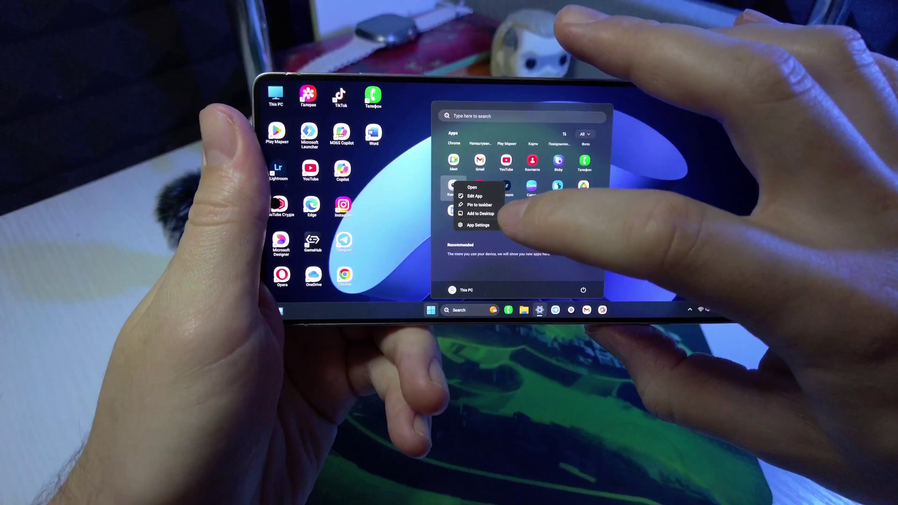
{"action": "left_click", "coordinate": [506, 267]}
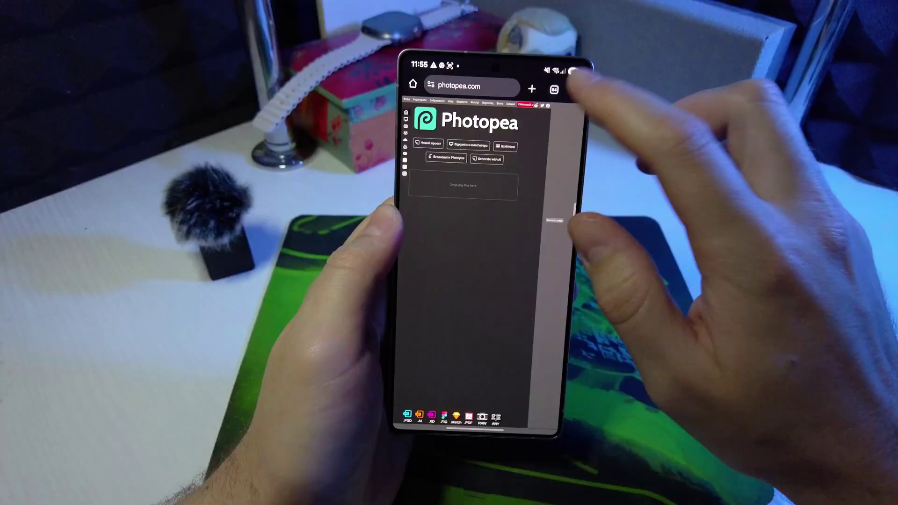
Add Photopea to the home screen from Chrome's menu and confirm the app install
{"action": "left_click", "coordinate": [576, 67]}
{"action": "scroll", "coordinate": [498, 246], "scroll_direction": "down", "scroll_amount": 3}
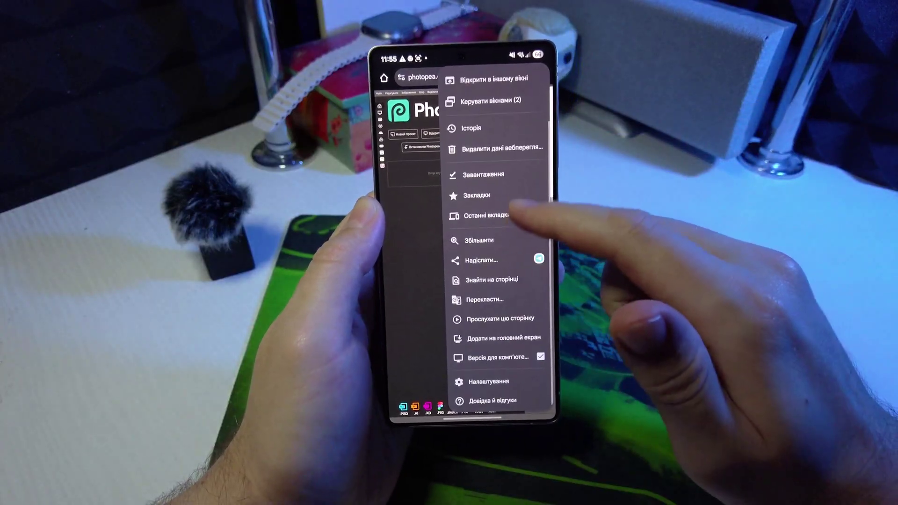
{"action": "left_click", "coordinate": [491, 340]}
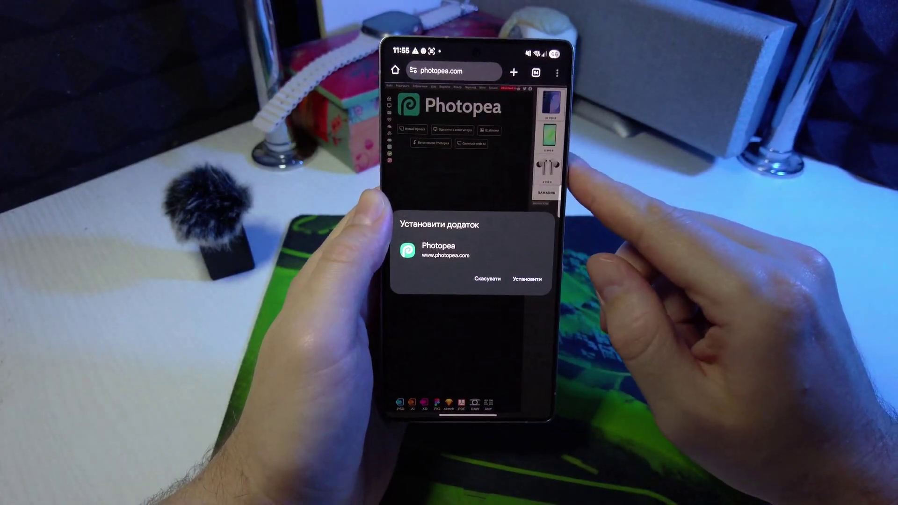
{"action": "left_click", "coordinate": [521, 283]}
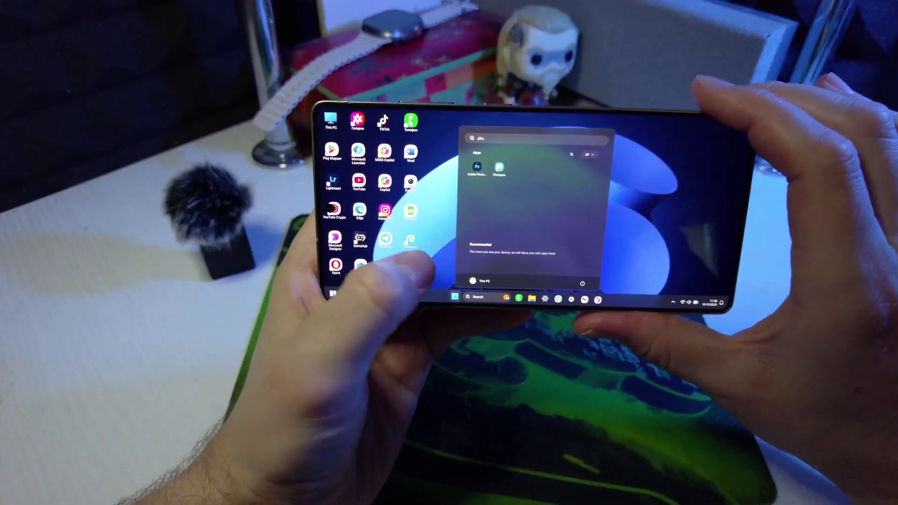
Launch Photopea from search results, restore it to a window, and open This PC
{"action": "left_click", "coordinate": [421, 281]}
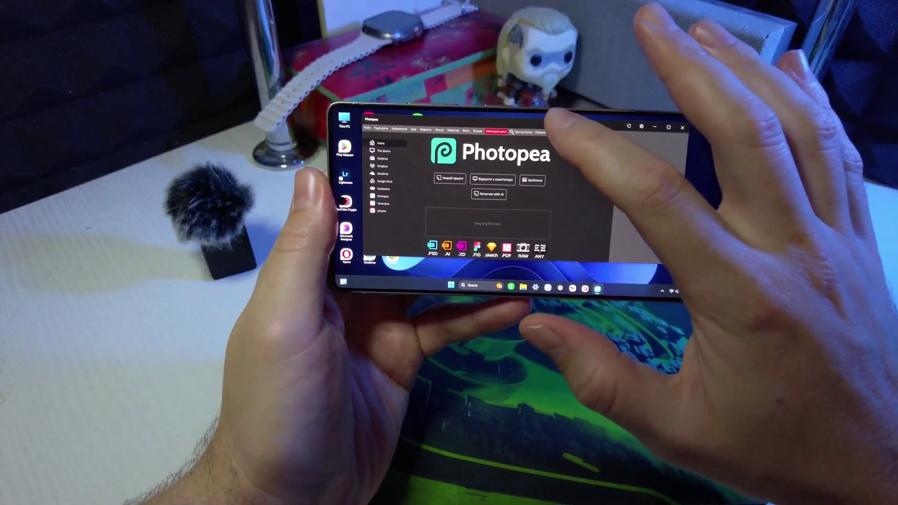
{"action": "left_click", "coordinate": [689, 102]}
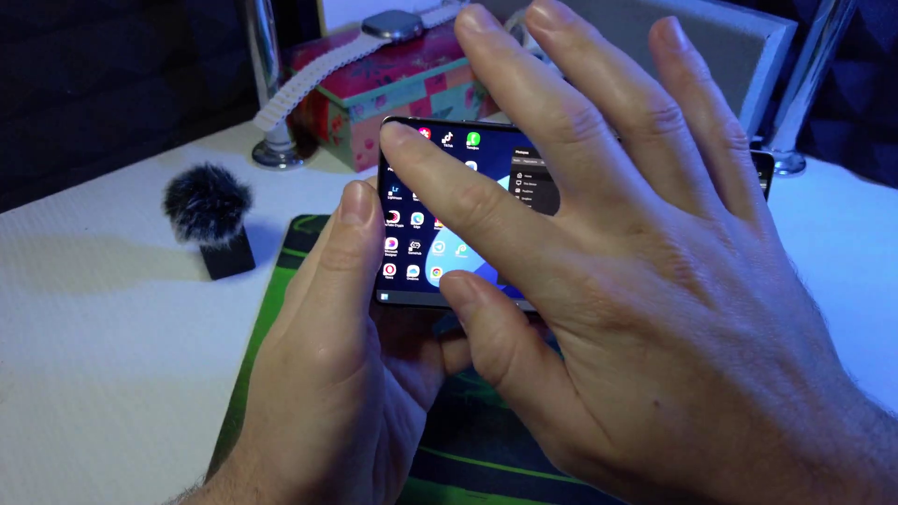
{"action": "double_click", "coordinate": [336, 120]}
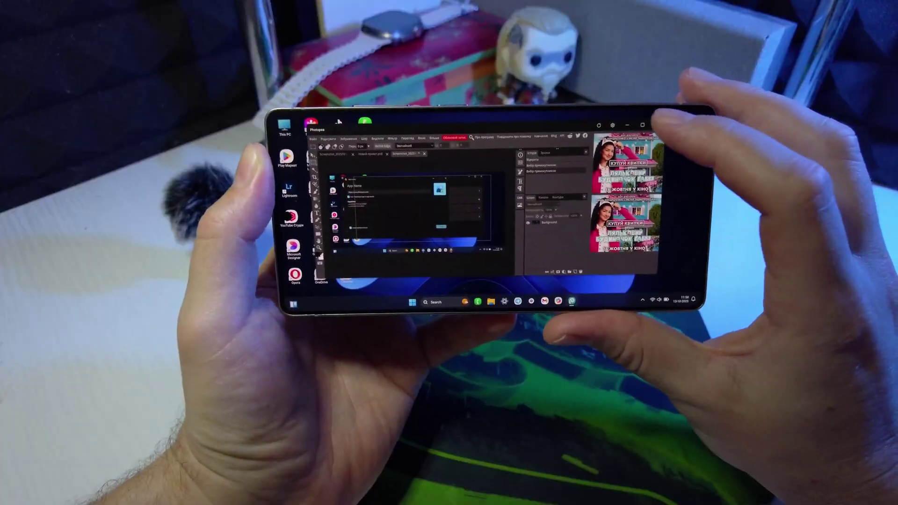
Close the Photopea window with its X button
{"action": "left_click", "coordinate": [651, 149]}
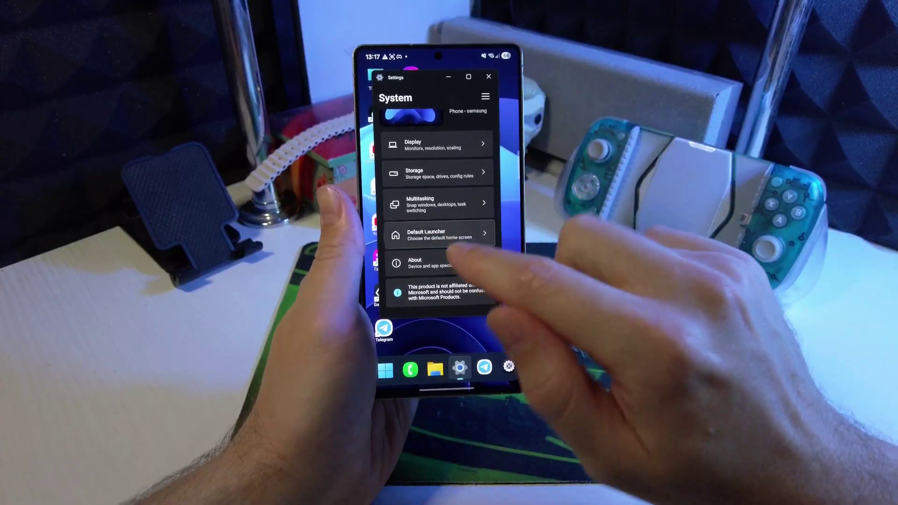
Enable Default Launcher in System settings and bring up Android's home app chooser
{"action": "left_click", "coordinate": [439, 235]}
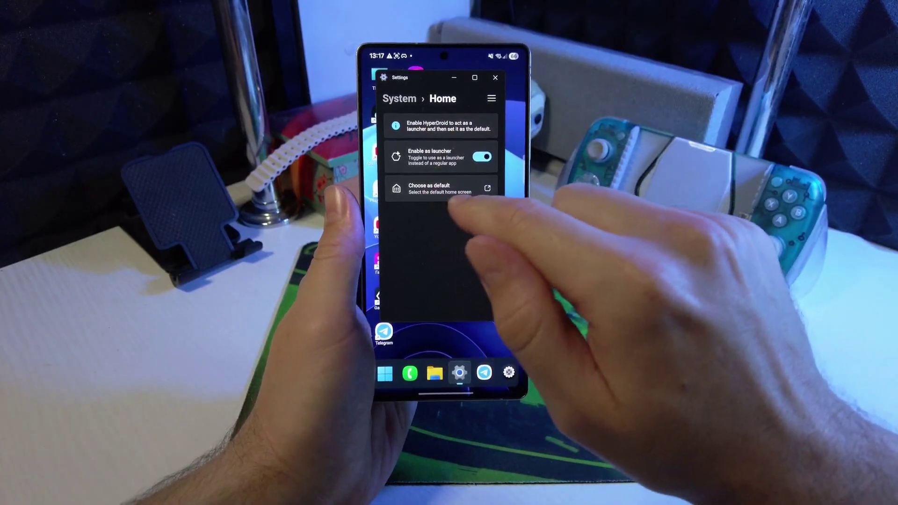
{"action": "left_click", "coordinate": [450, 190]}
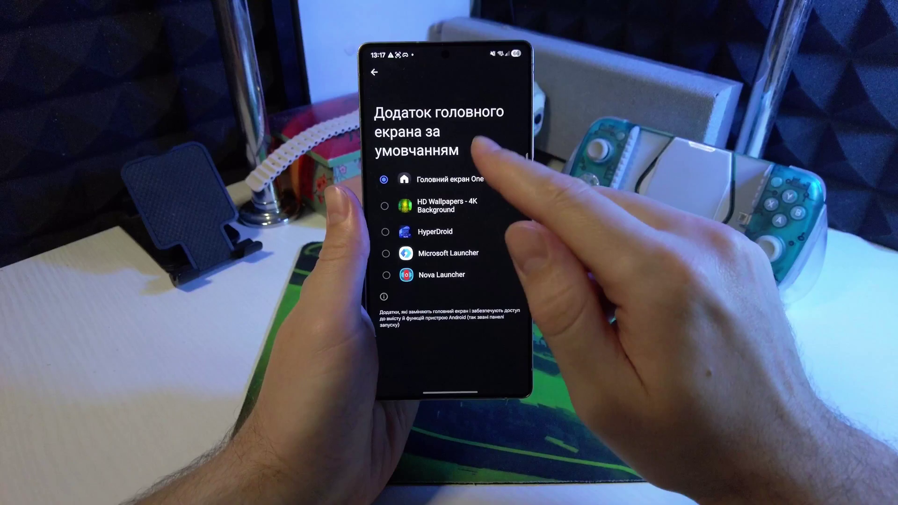